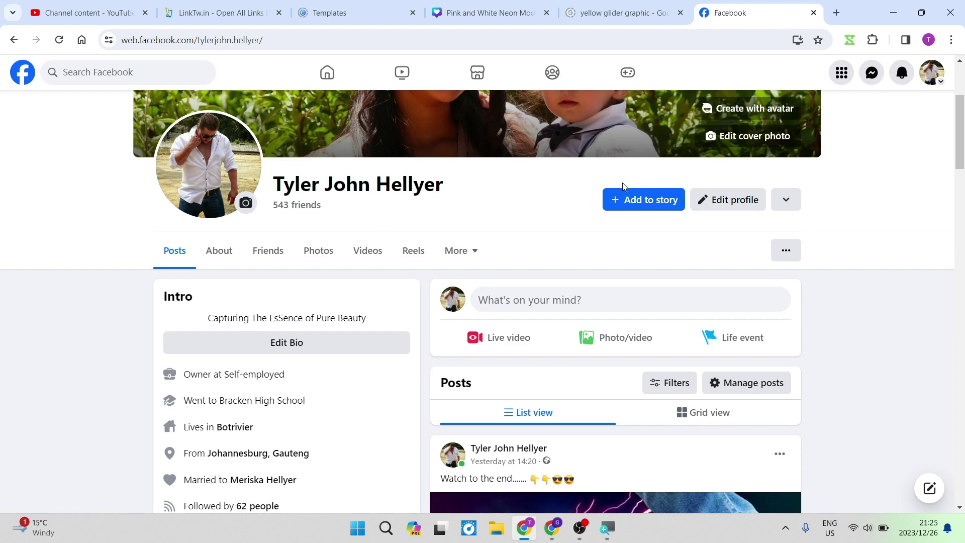
scroll(697, 225, up, 3)
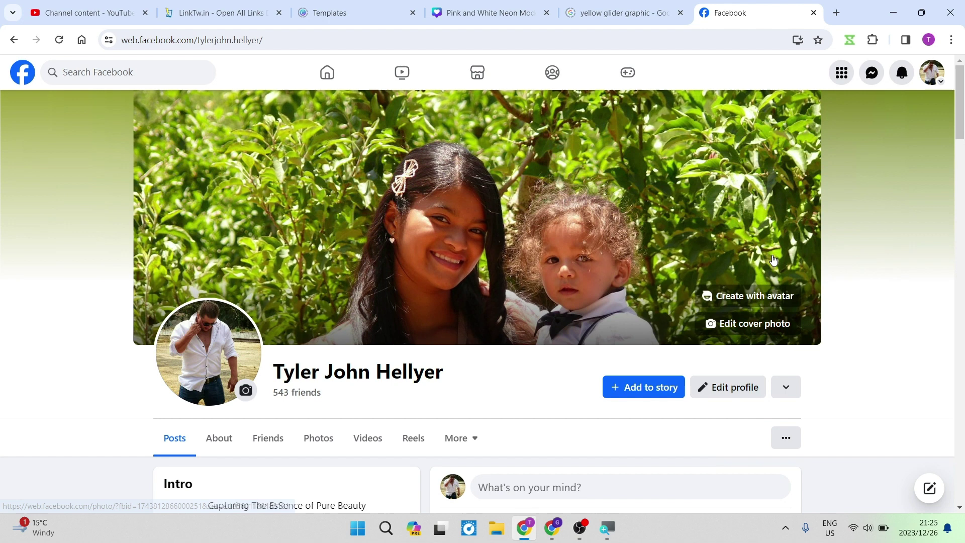
scroll(784, 240, down, 3)
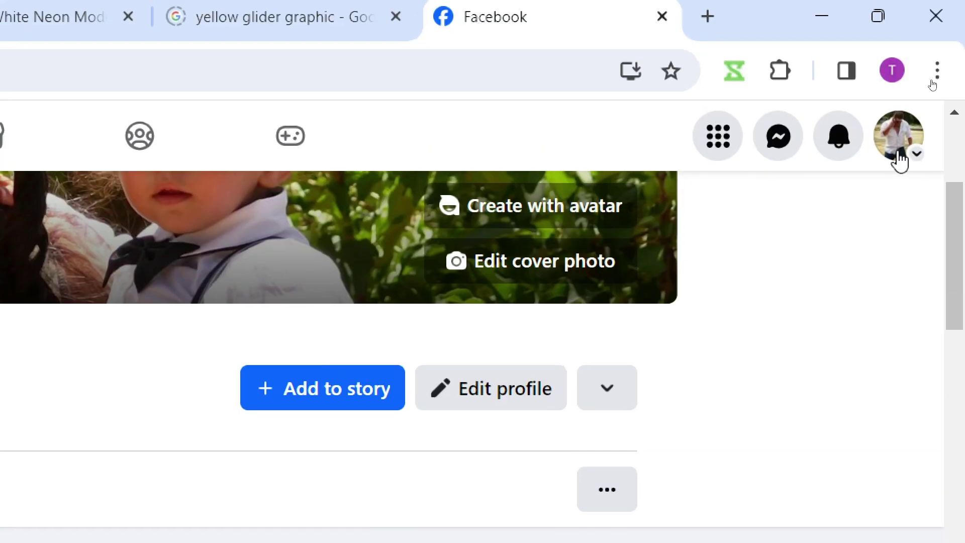
Switch the active profile to the In EsSence Photography & Videography page.
click(901, 154)
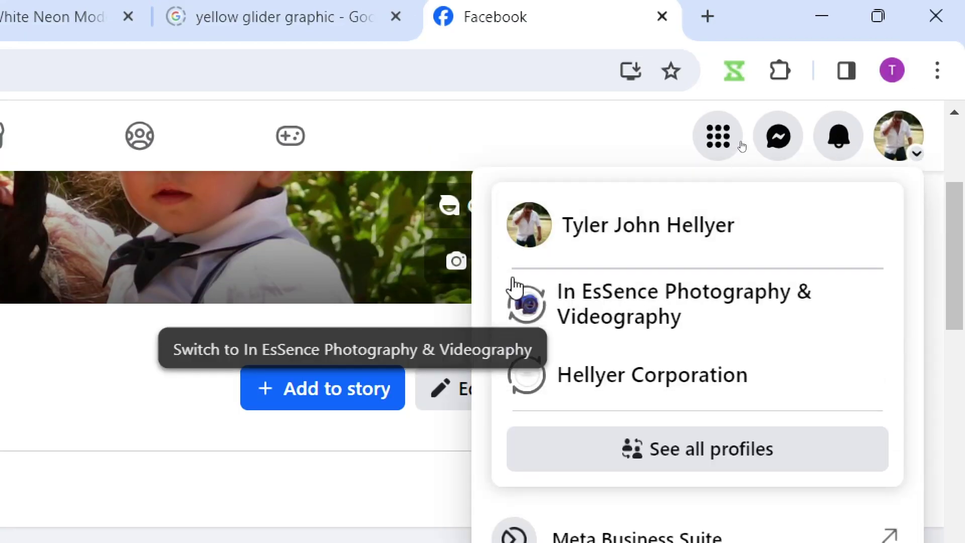
click(686, 298)
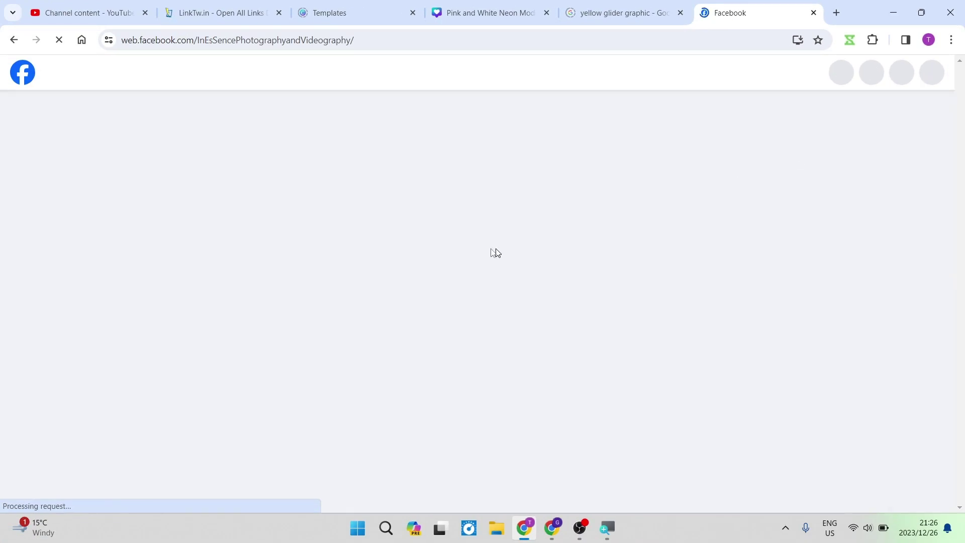
scroll(615, 244, down, 5)
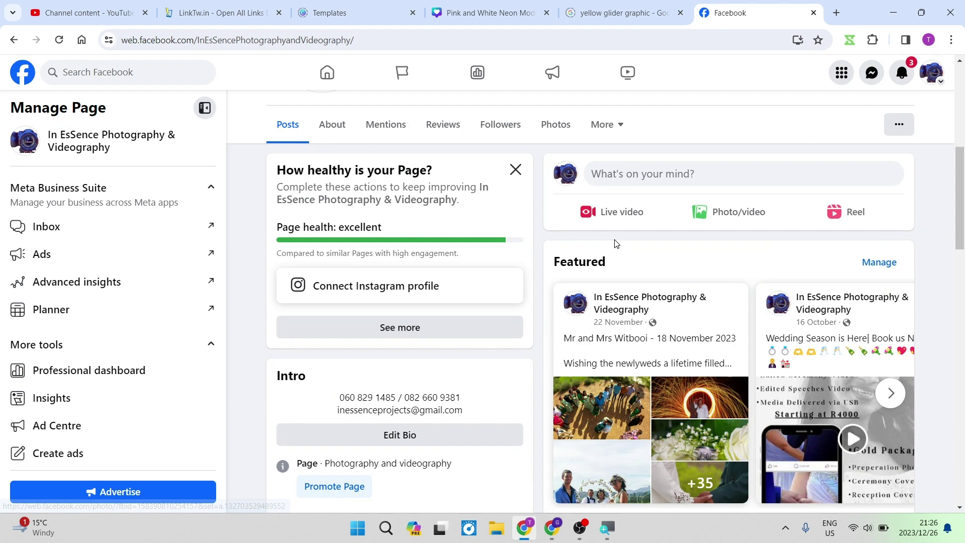
scroll(615, 244, up, 5)
scroll(615, 234, up, 3)
scroll(615, 234, down, 1)
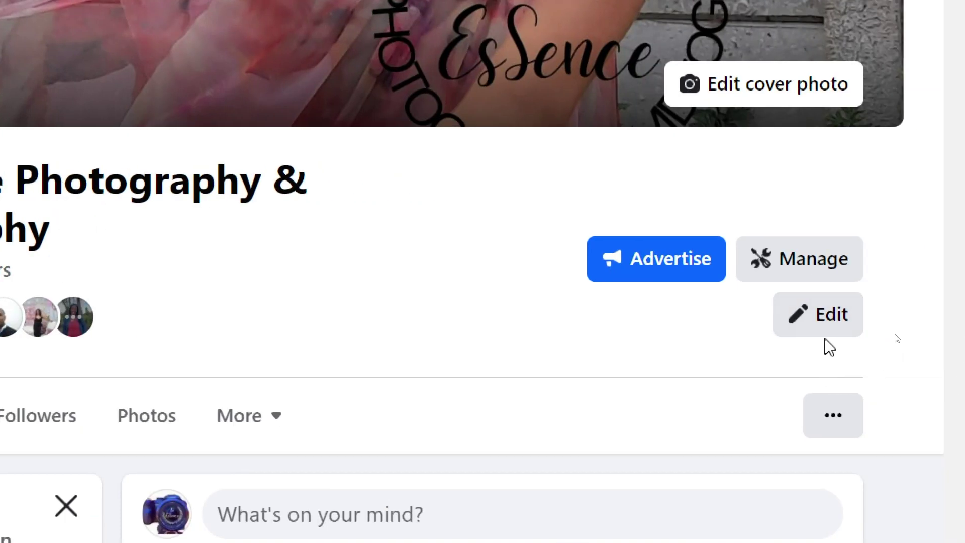
Open the Edit Page dialog and scroll to the Featured section.
click(825, 317)
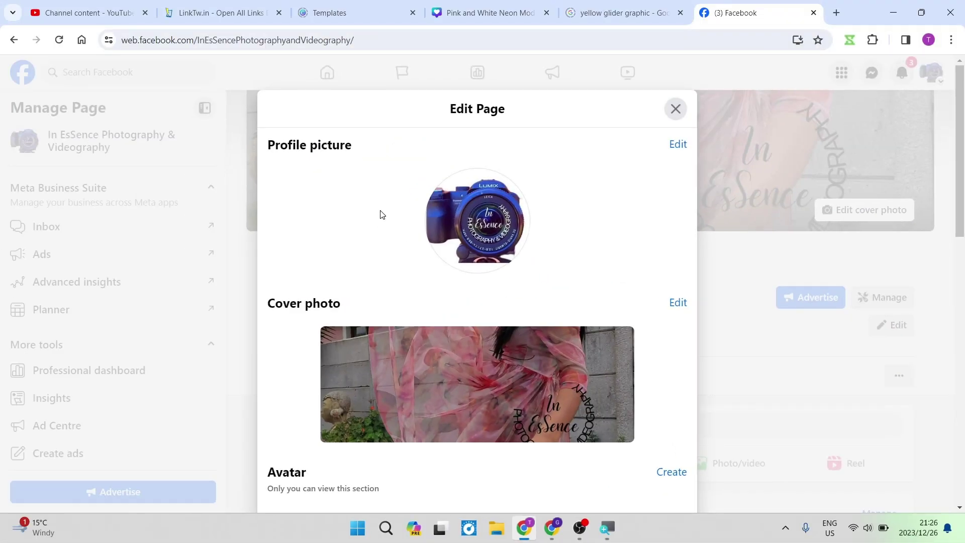
drag(511, 113, 436, 113)
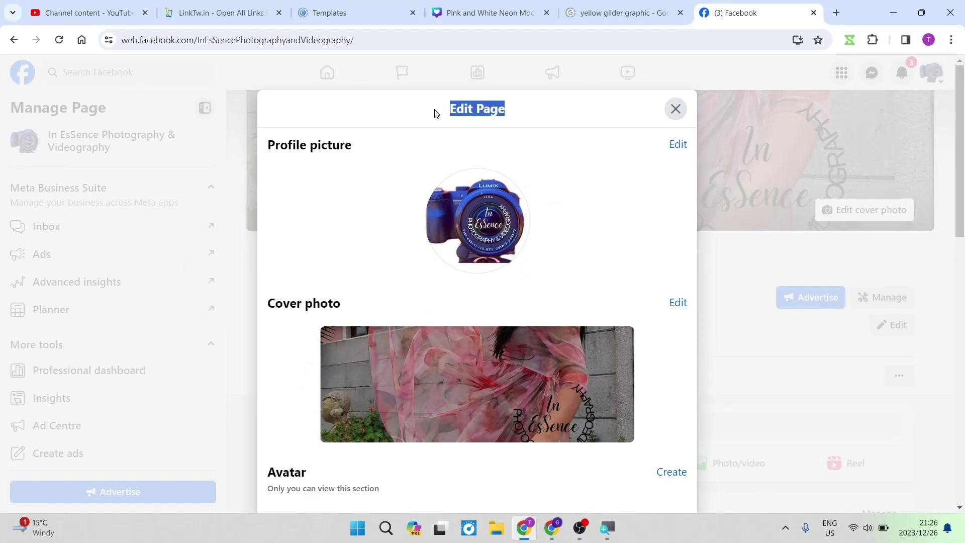
scroll(421, 153, down, 1)
scroll(421, 154, down, 5)
scroll(414, 239, down, 8)
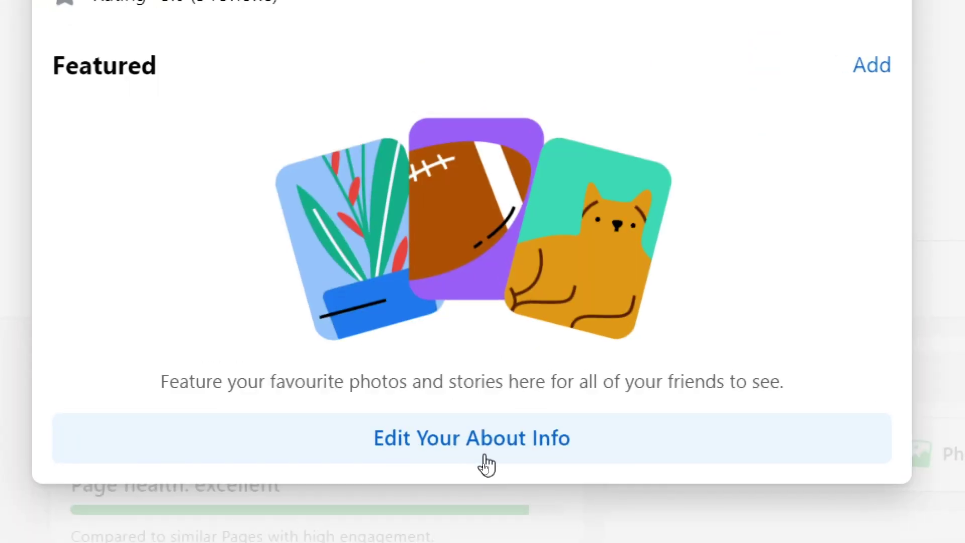
Open Edit Your About Info to show contact and basic info.
click(484, 438)
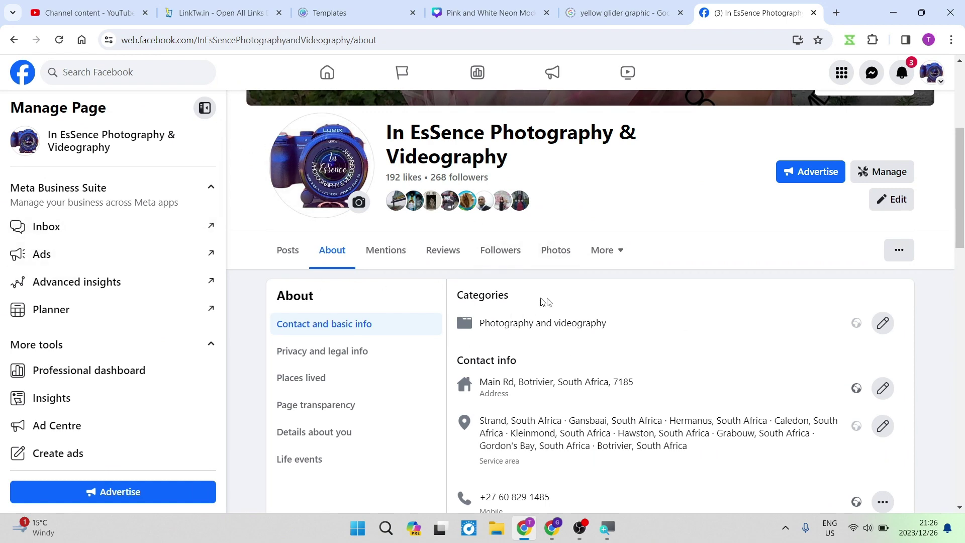
scroll(558, 301, down, 5)
scroll(559, 300, down, 4)
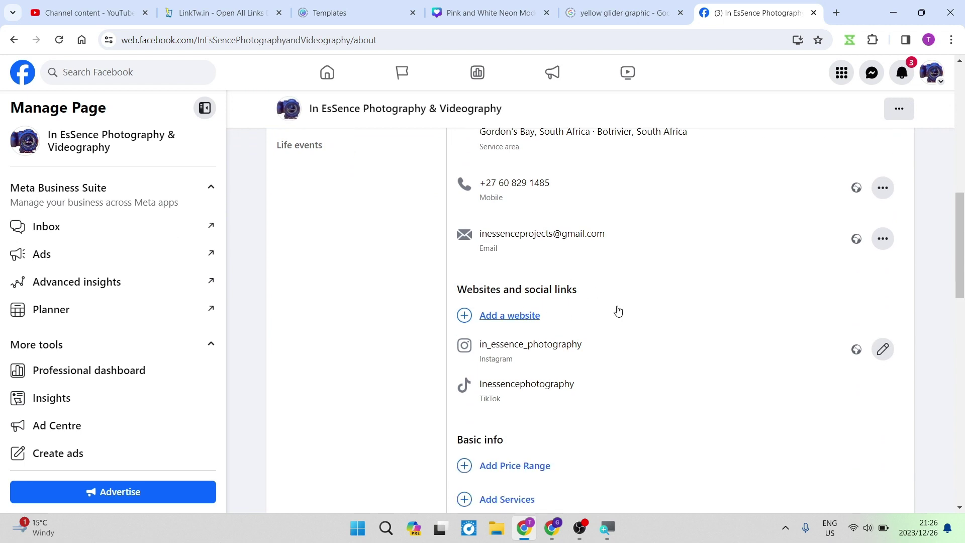
scroll(619, 311, down, 3)
scroll(618, 310, down, 2)
scroll(619, 311, down, 1)
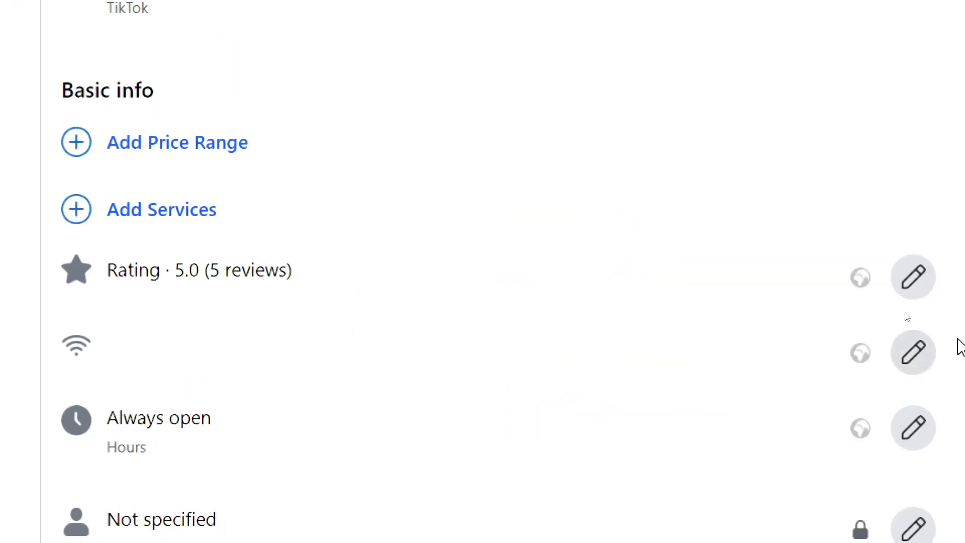
Edit the Rating row, leaving 'Allow reviews on your Page' turned on.
click(877, 278)
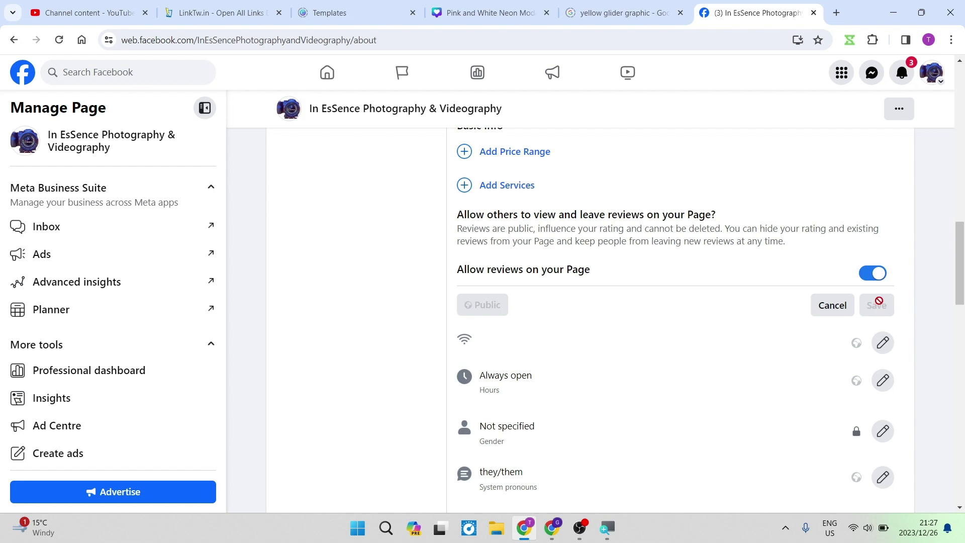
scroll(302, 128, up, 3)
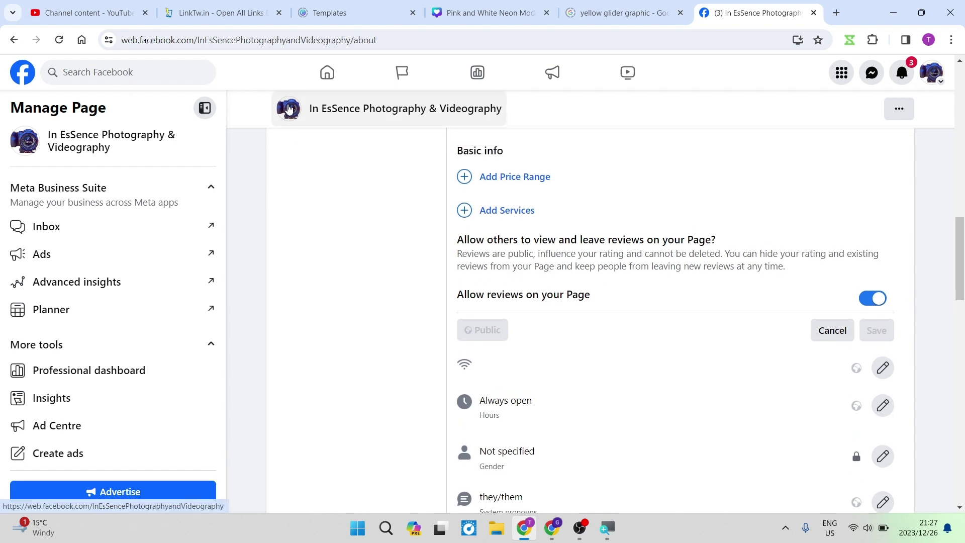
scroll(317, 136, up, 8)
scroll(432, 330, down, 3)
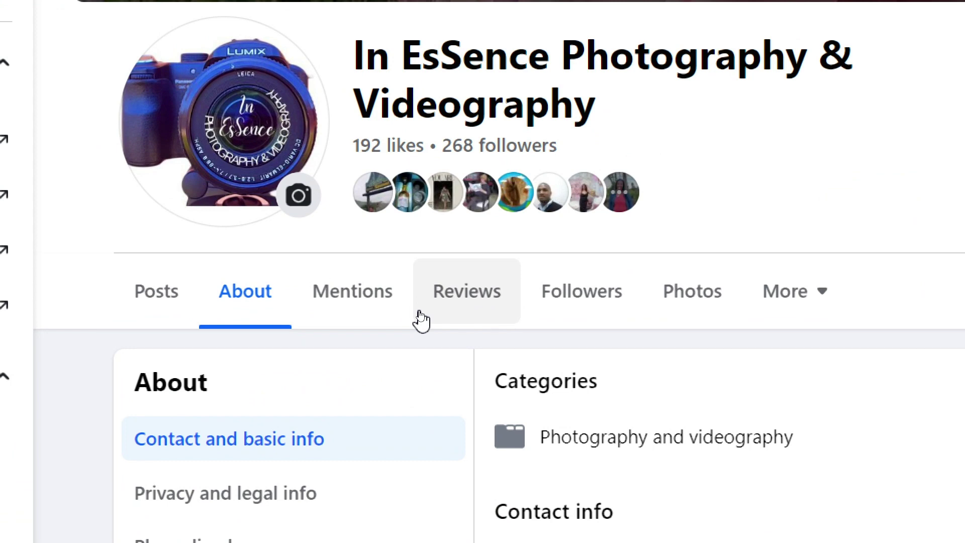
Open the Reviews tab showing the 5.0 rating from 5 reviews.
click(420, 309)
scroll(445, 324, down, 2)
scroll(490, 250, down, 2)
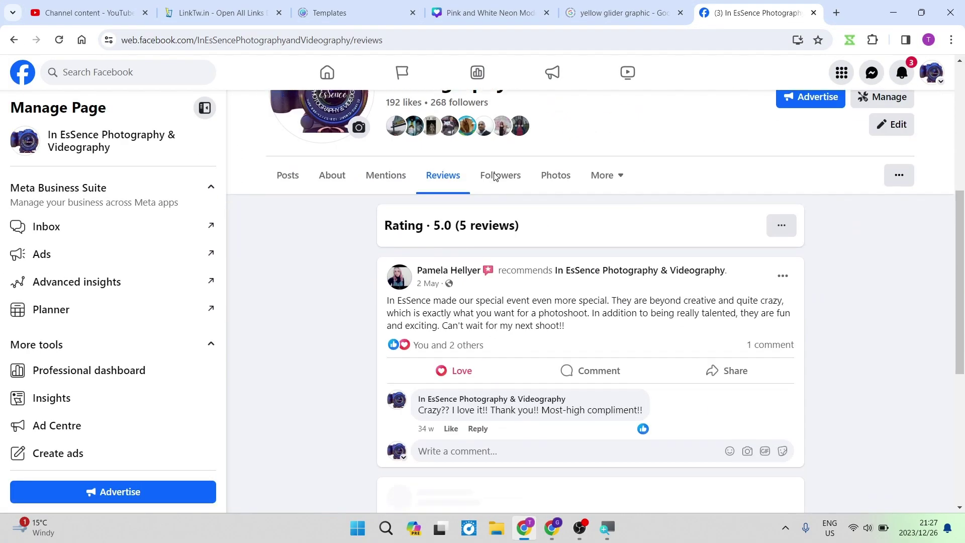
scroll(515, 174, down, 2)
scroll(515, 173, down, 2)
scroll(563, 279, up, 3)
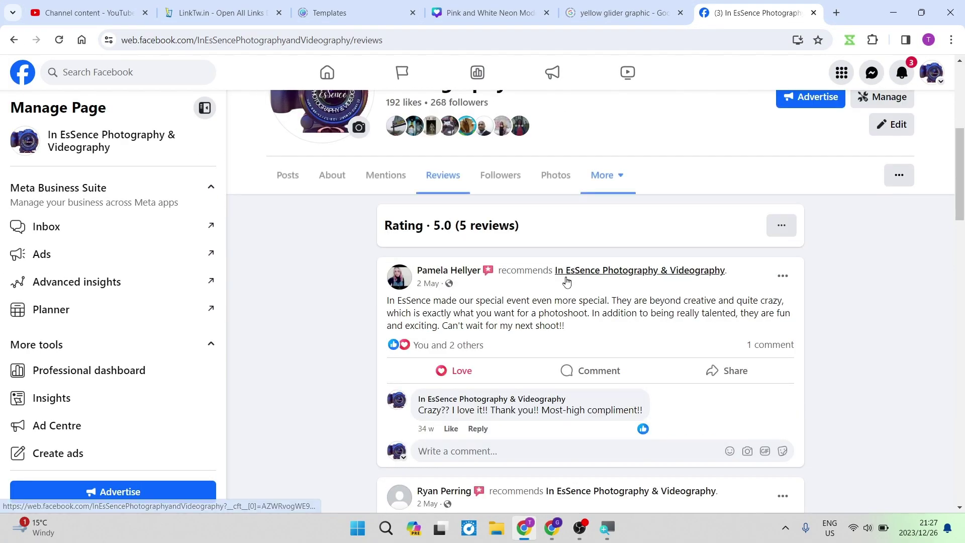
scroll(563, 291, down, 3)
scroll(563, 293, down, 2)
scroll(551, 310, down, 2)
scroll(551, 309, down, 3)
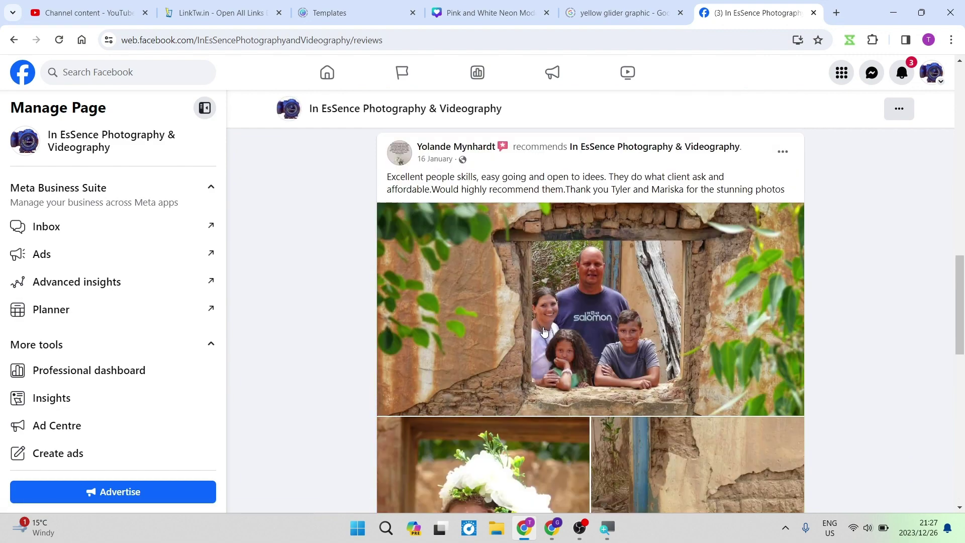
scroll(545, 332, up, 5)
scroll(544, 332, up, 8)
scroll(590, 342, up, 3)
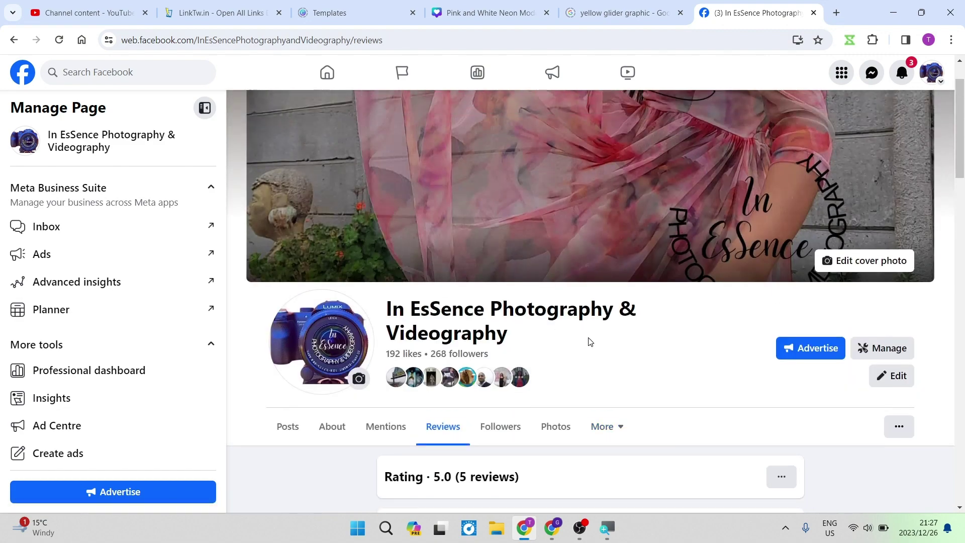